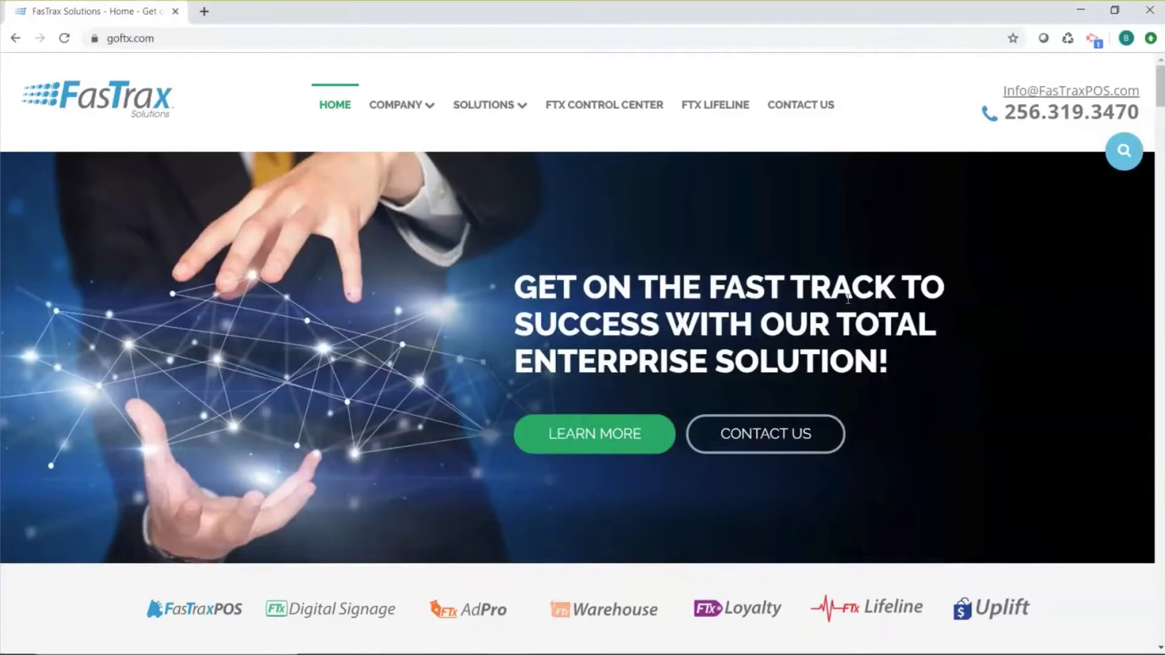
# - Open the weekly training webinars page through the FTX Lifeline support page and browse the upcoming webinar topics
pyautogui.click(219, 43)
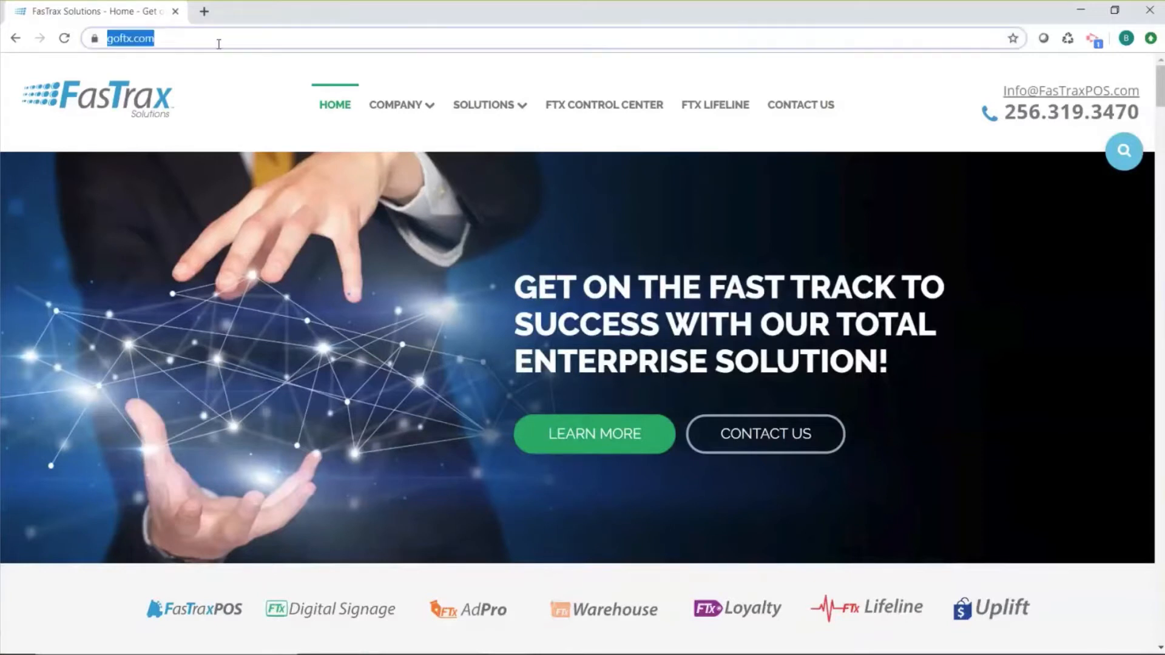
pyautogui.click(701, 120)
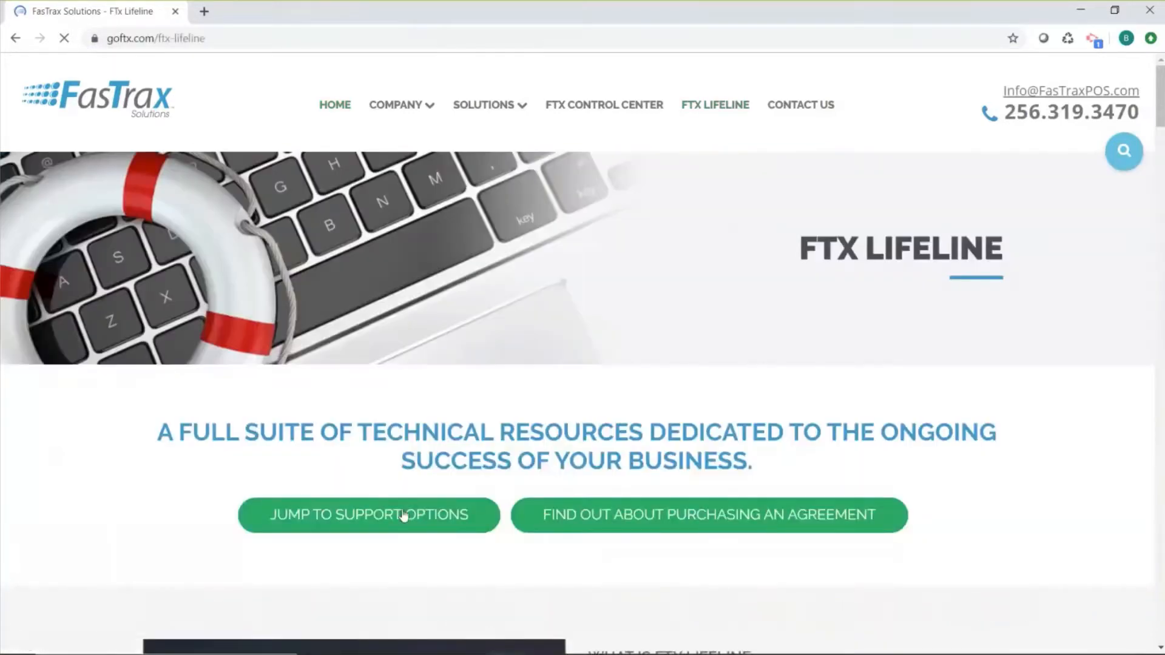
pyautogui.click(396, 517)
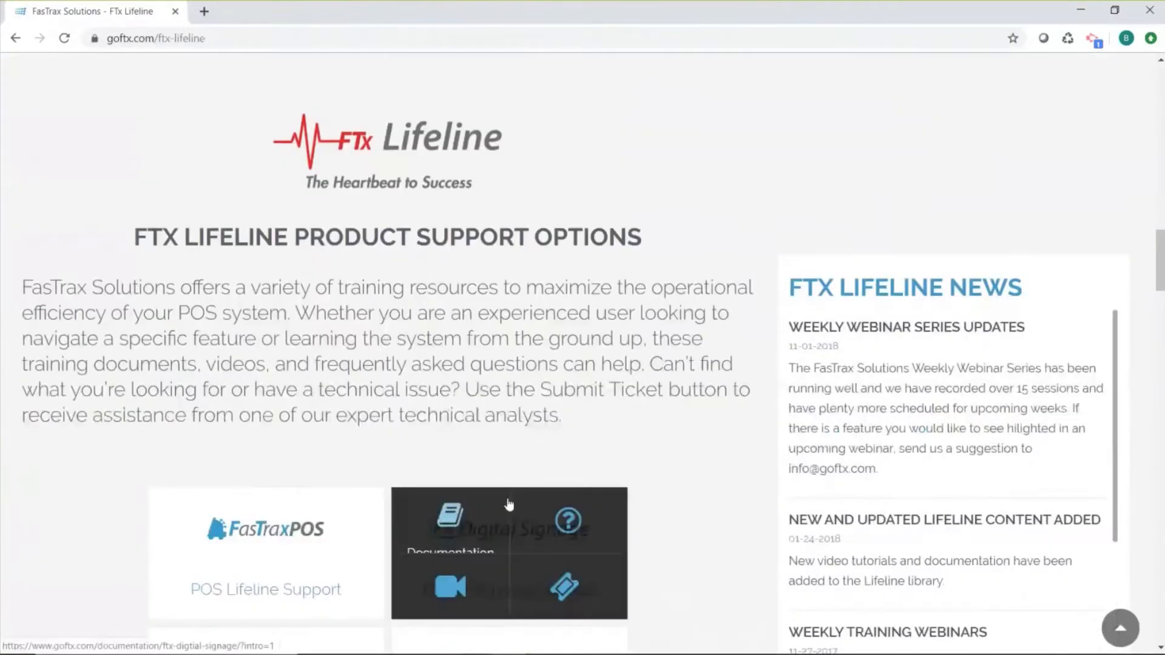
pyautogui.scroll(-5, 508, 504)
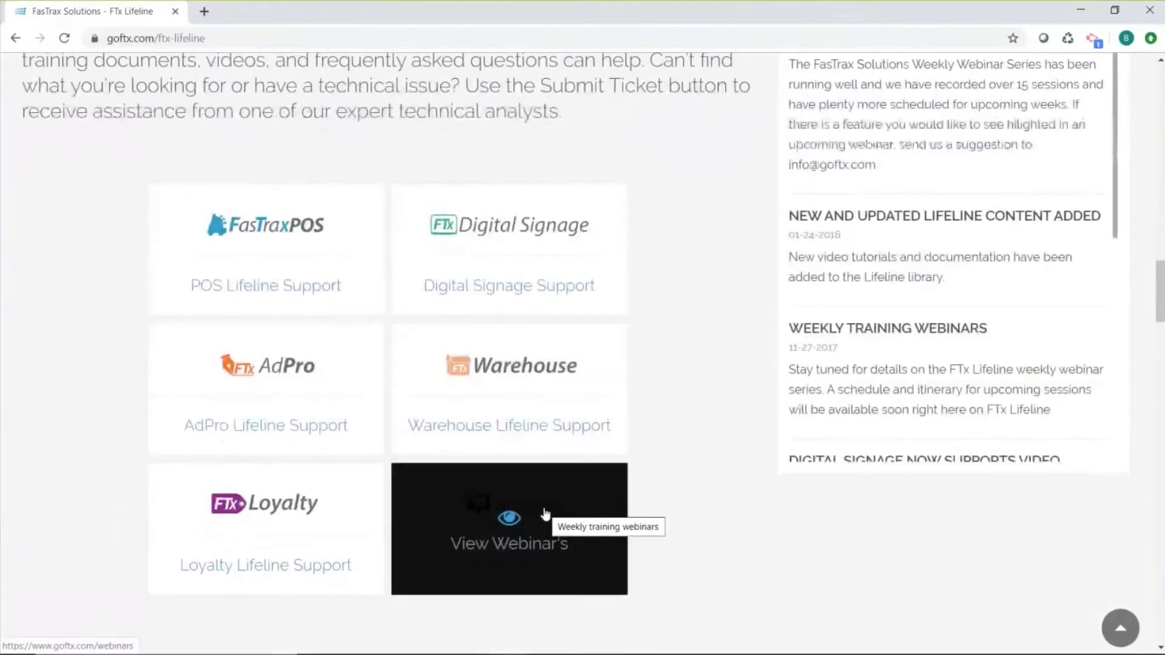
pyautogui.click(545, 515)
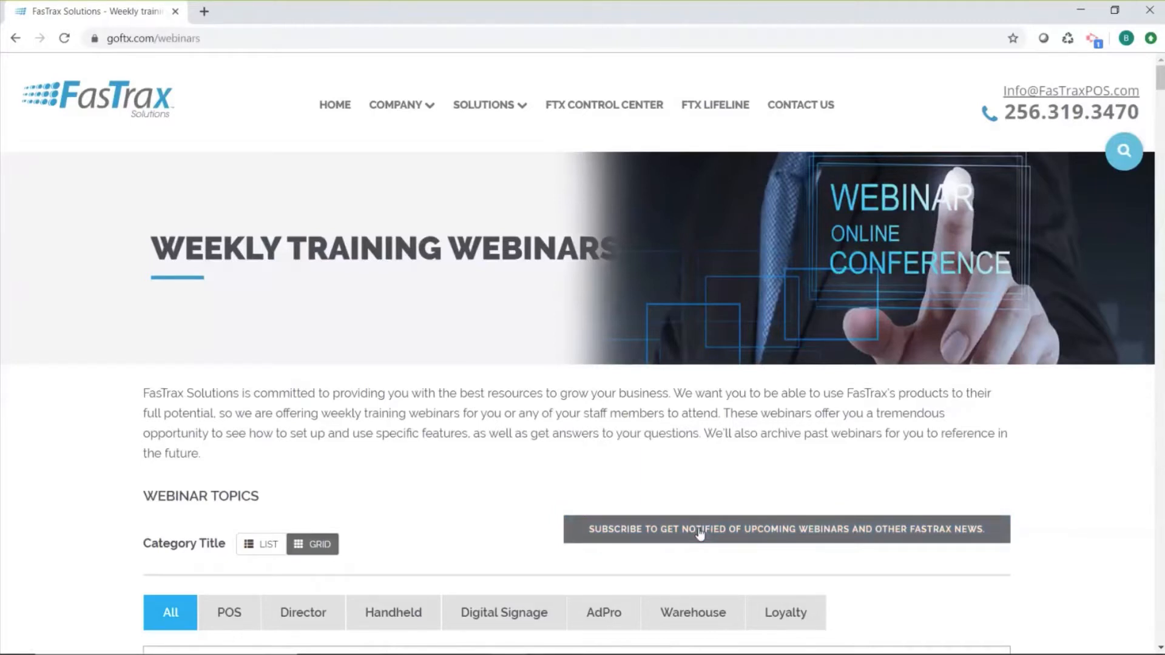
pyautogui.scroll(-10, 620, 512)
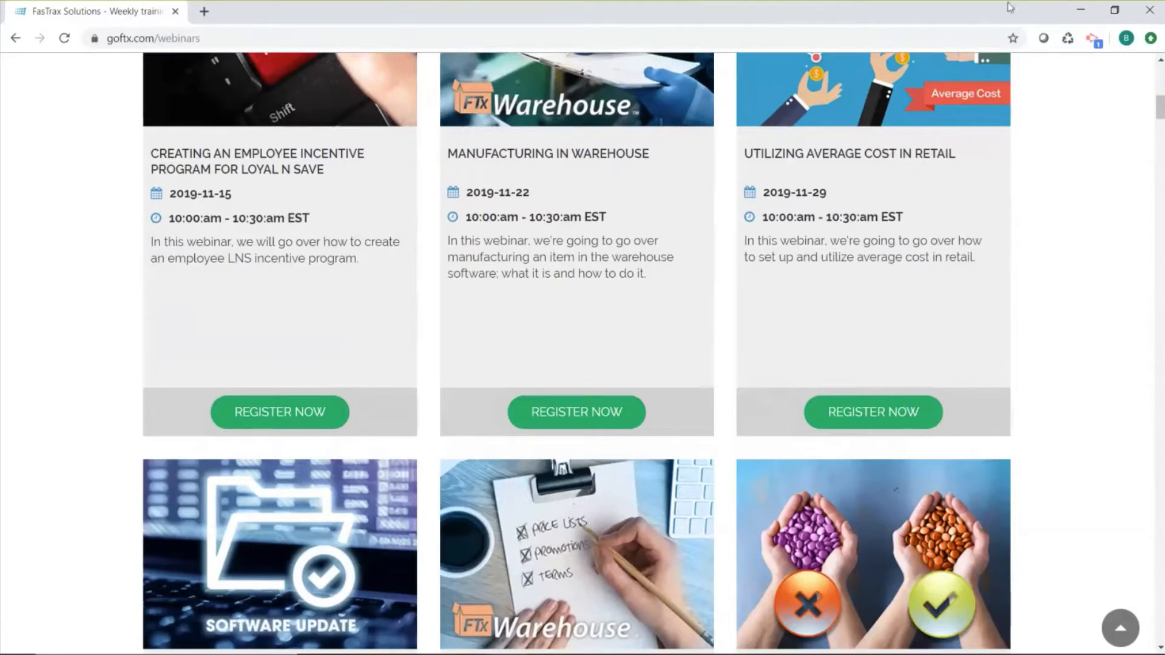
# - Switch from the browser to File Explorer and open the Database folder inside Fastrax on Local Disk (C:)
pyautogui.click(1074, 10)
pyautogui.click(966, 7)
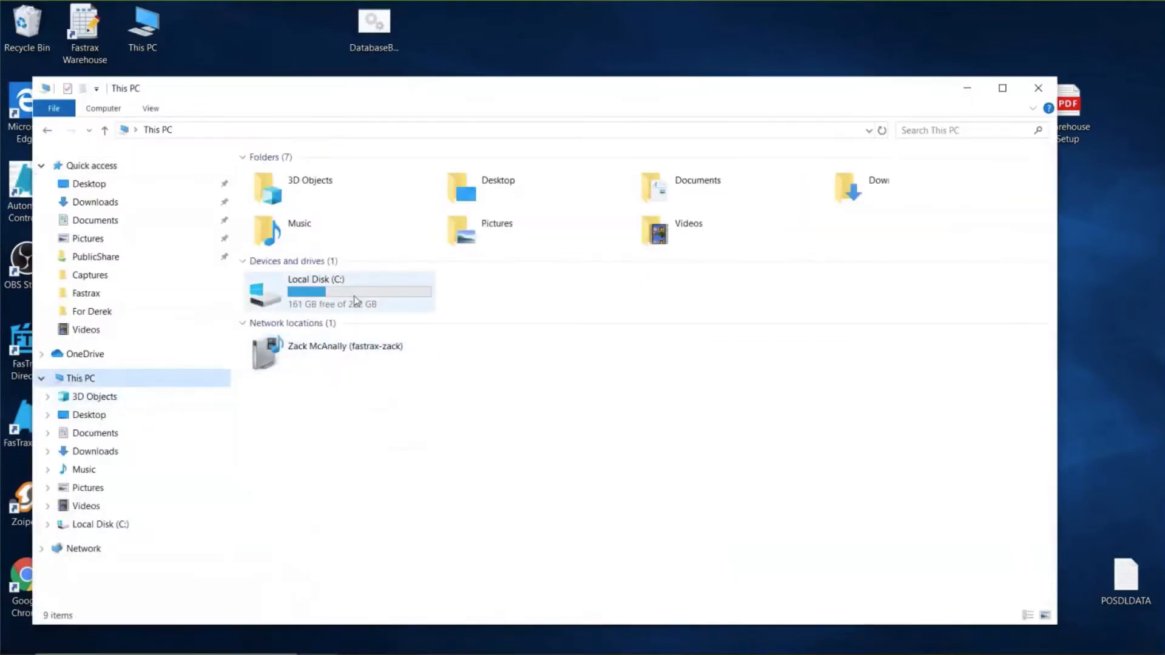
pyautogui.doubleClick(355, 300)
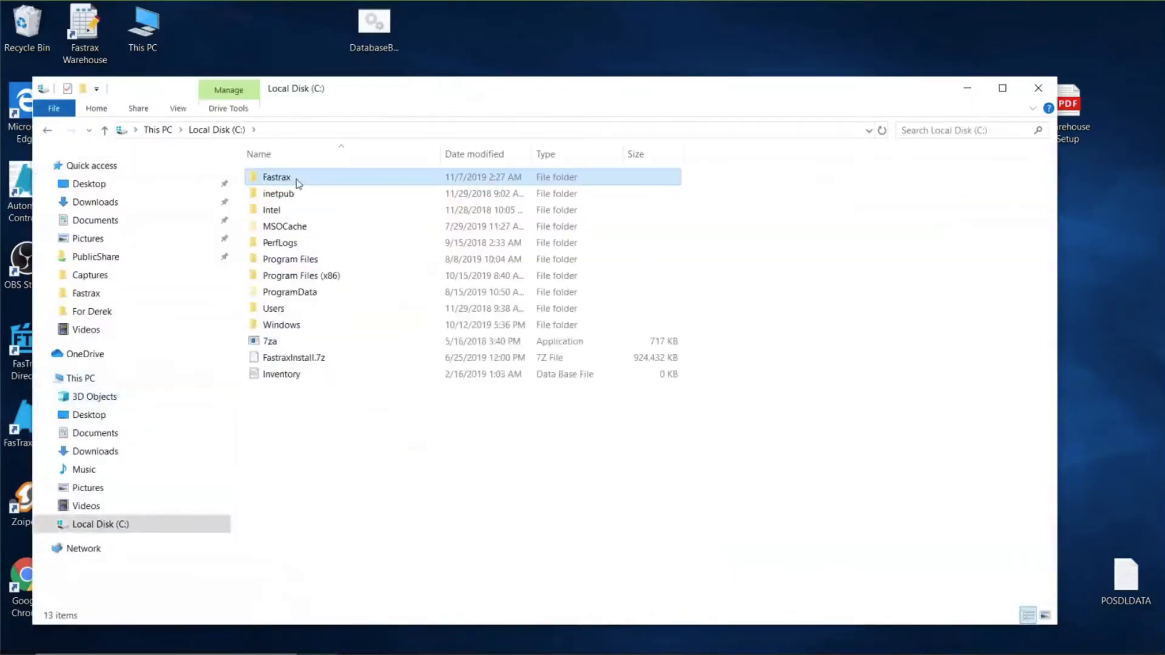
pyautogui.doubleClick(299, 180)
pyautogui.click(321, 159)
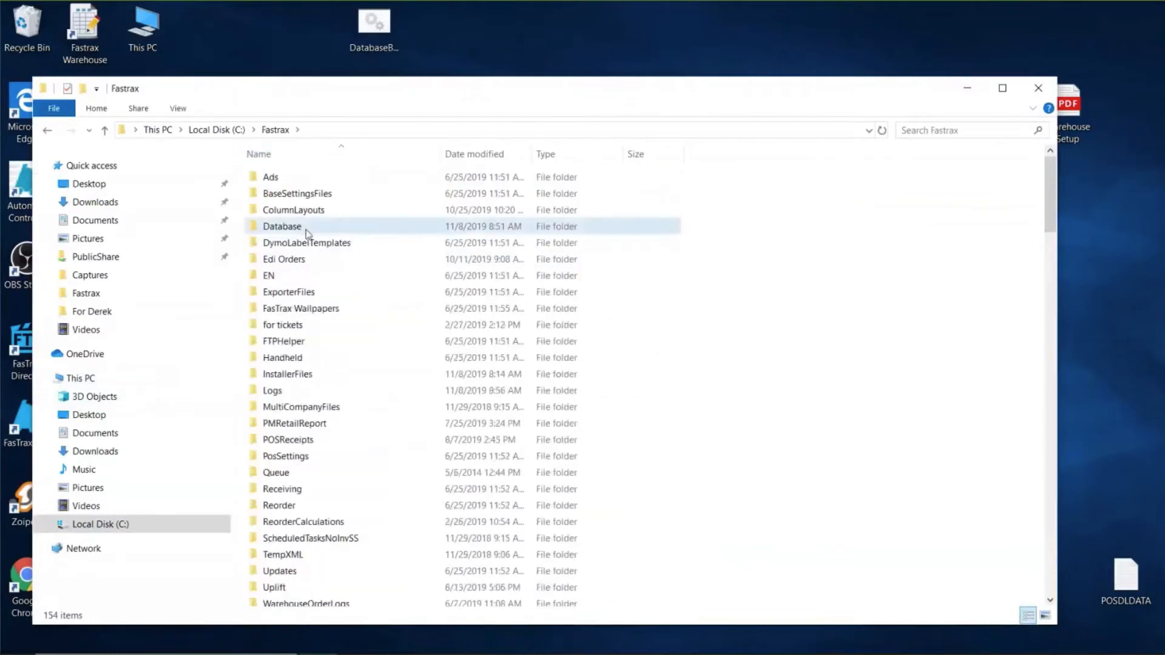
pyautogui.doubleClick(283, 226)
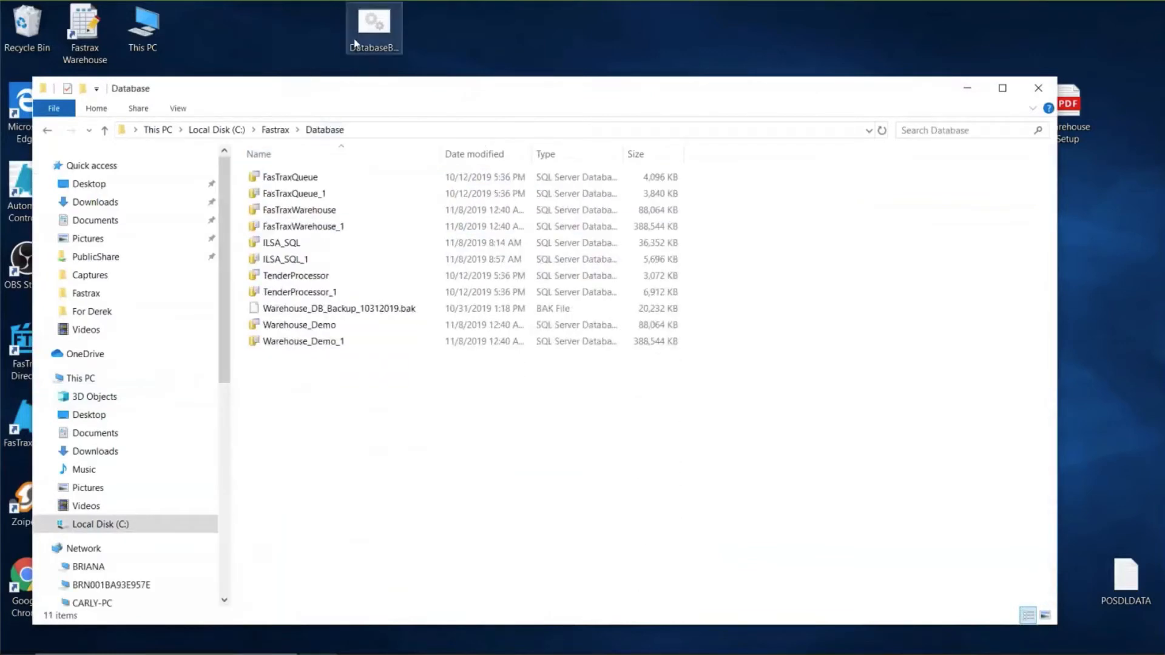
# - Run the database backup batch file on the desktop and select the ILSA_SQL.bak file in the Database folder
pyautogui.click(377, 43)
pyautogui.doubleClick(377, 44)
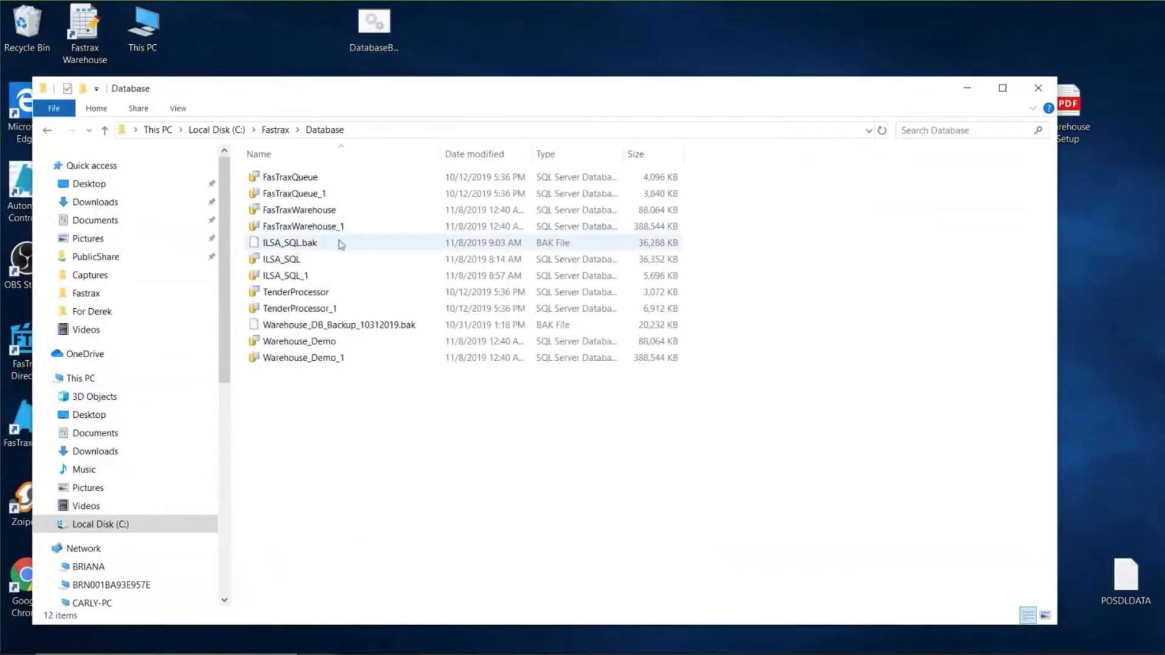
pyautogui.click(340, 242)
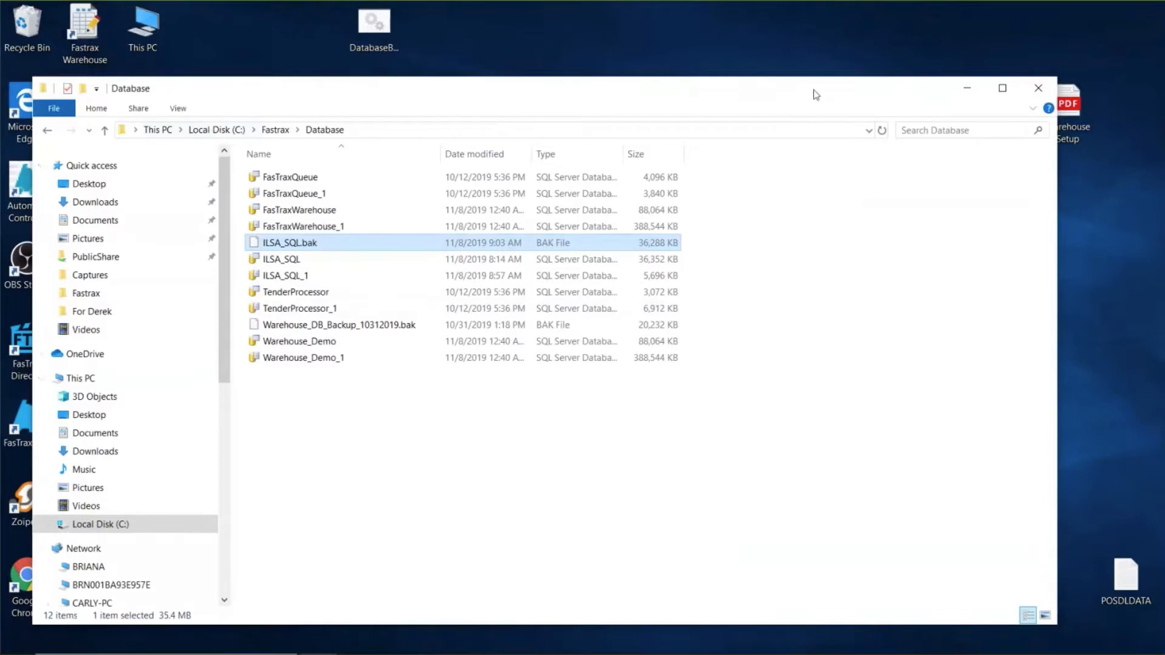
# - Launch FasTrax Director from the desktop and log in as Default User
pyautogui.moveTo(825, 80); pyautogui.dragTo(869, 60)
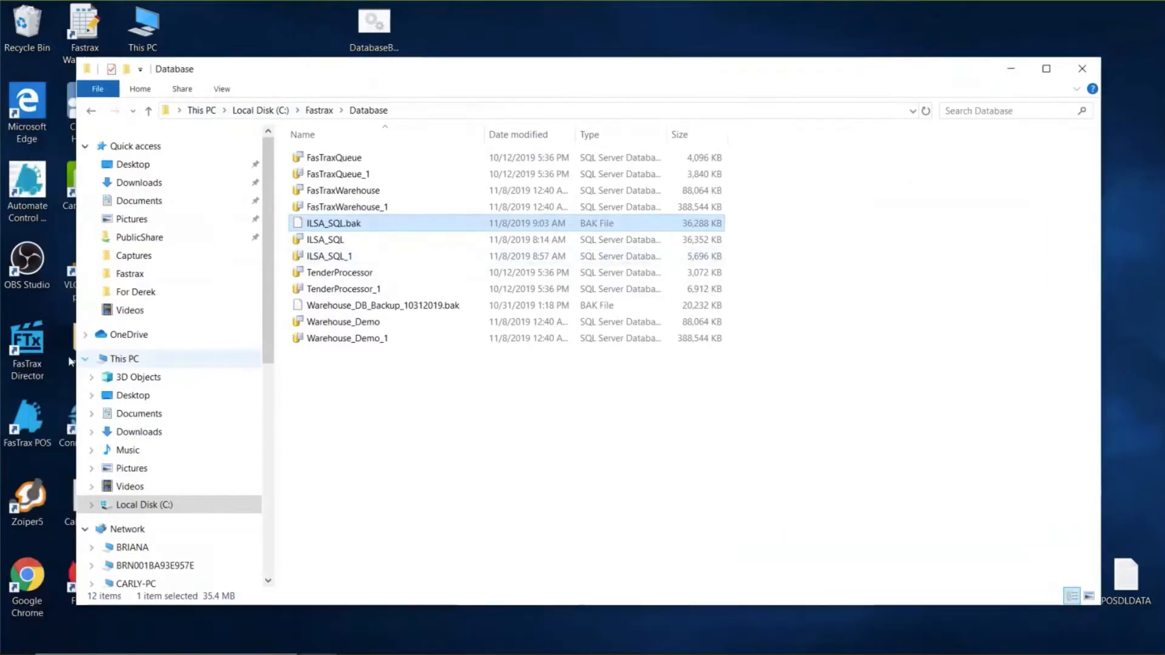
pyautogui.doubleClick(27, 352)
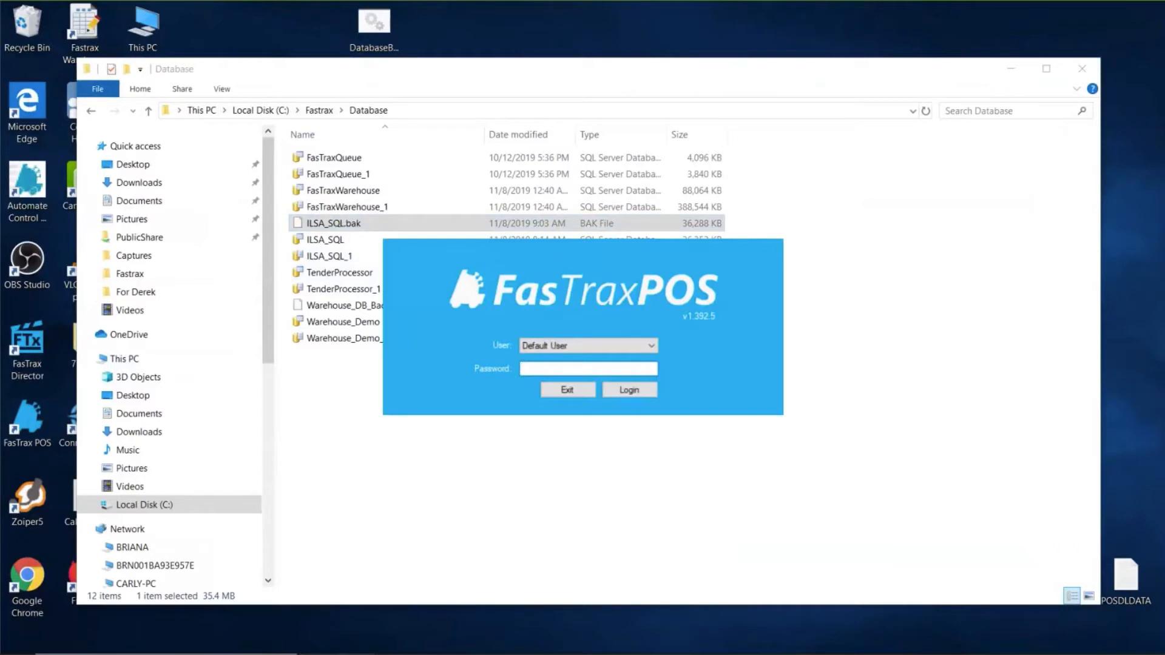
pyautogui.press('Return')
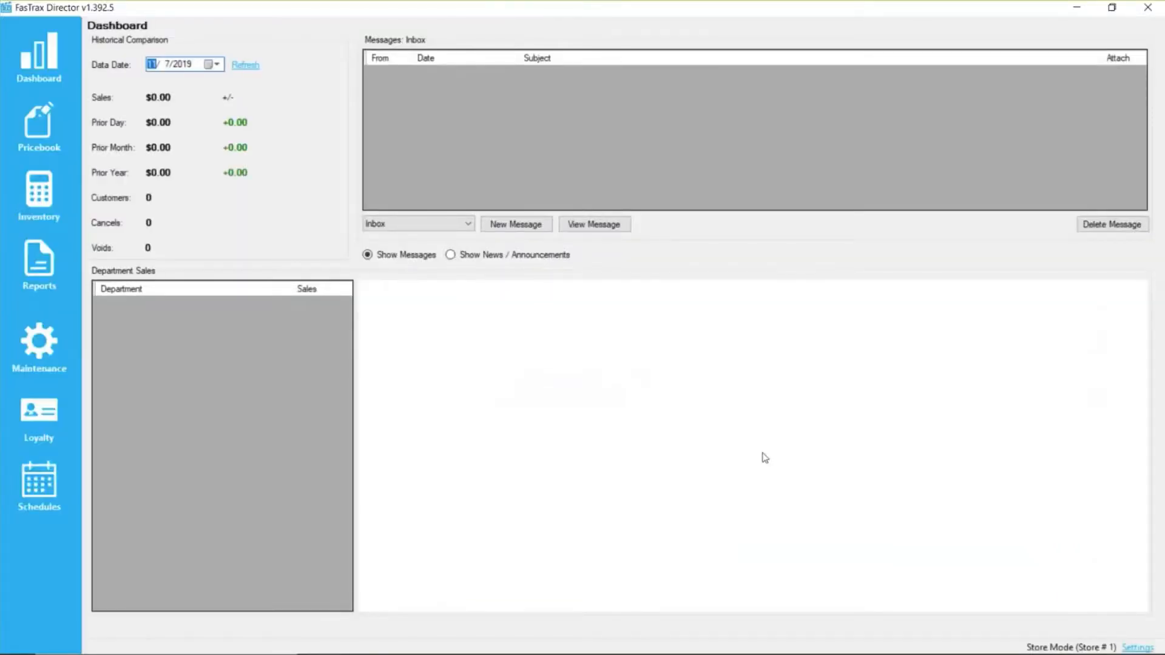
# - Run database maintenance from the settings with Clear Temporary Report Tables enabled, and deselect that option once it finishes
pyautogui.click(1132, 651)
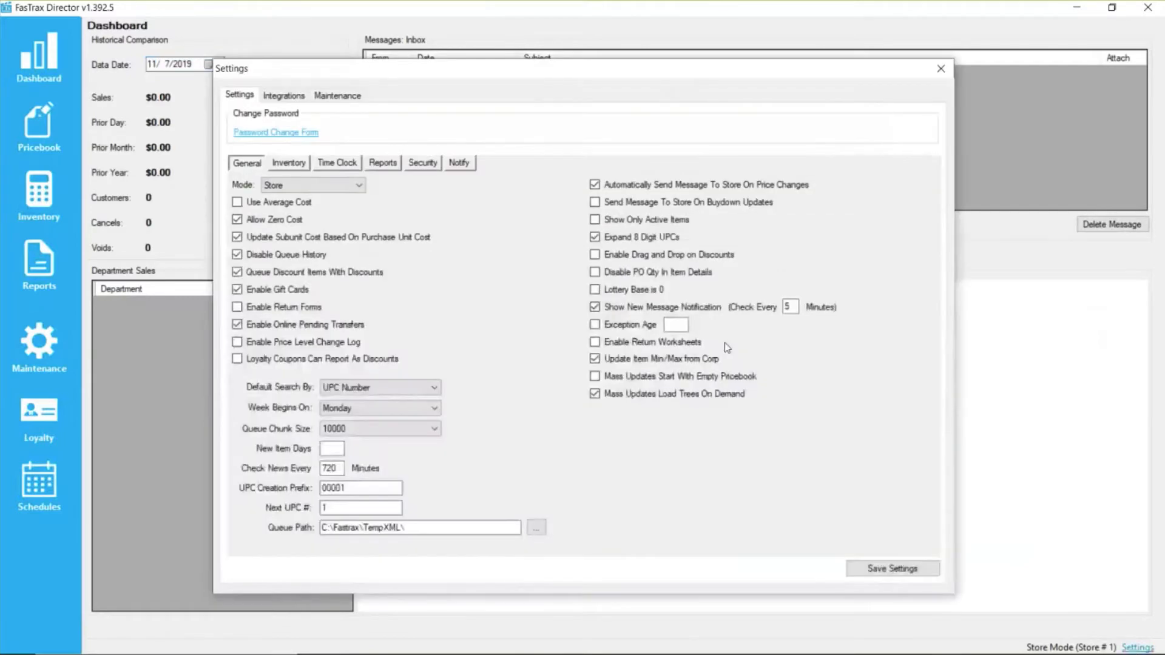
pyautogui.click(339, 97)
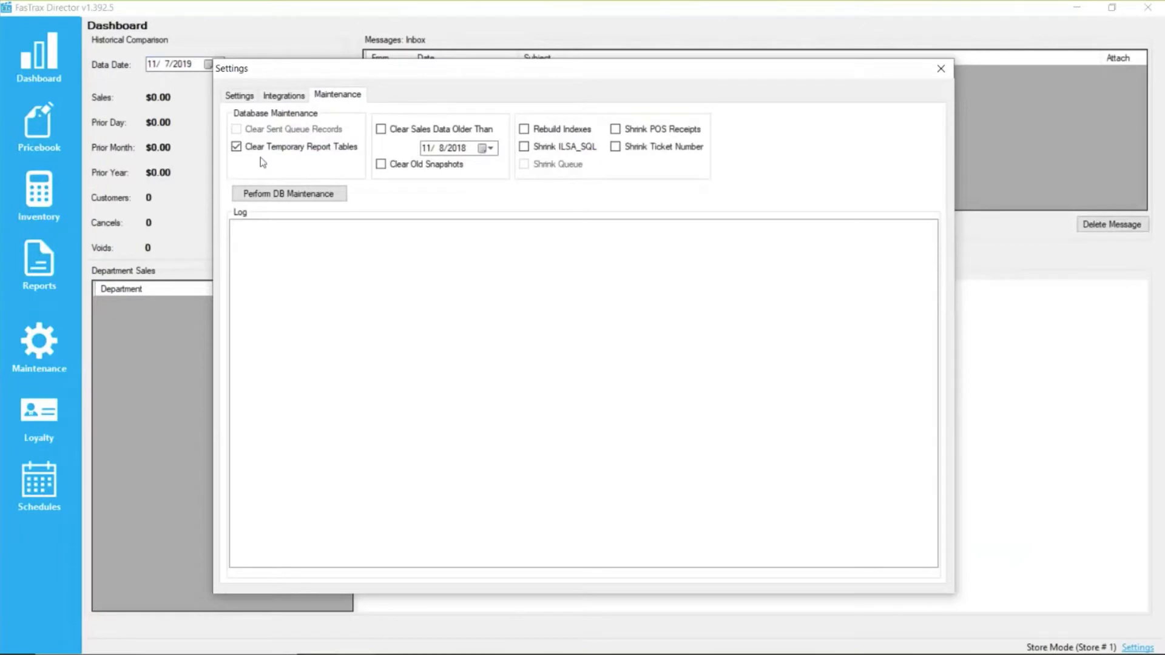
pyautogui.click(285, 195)
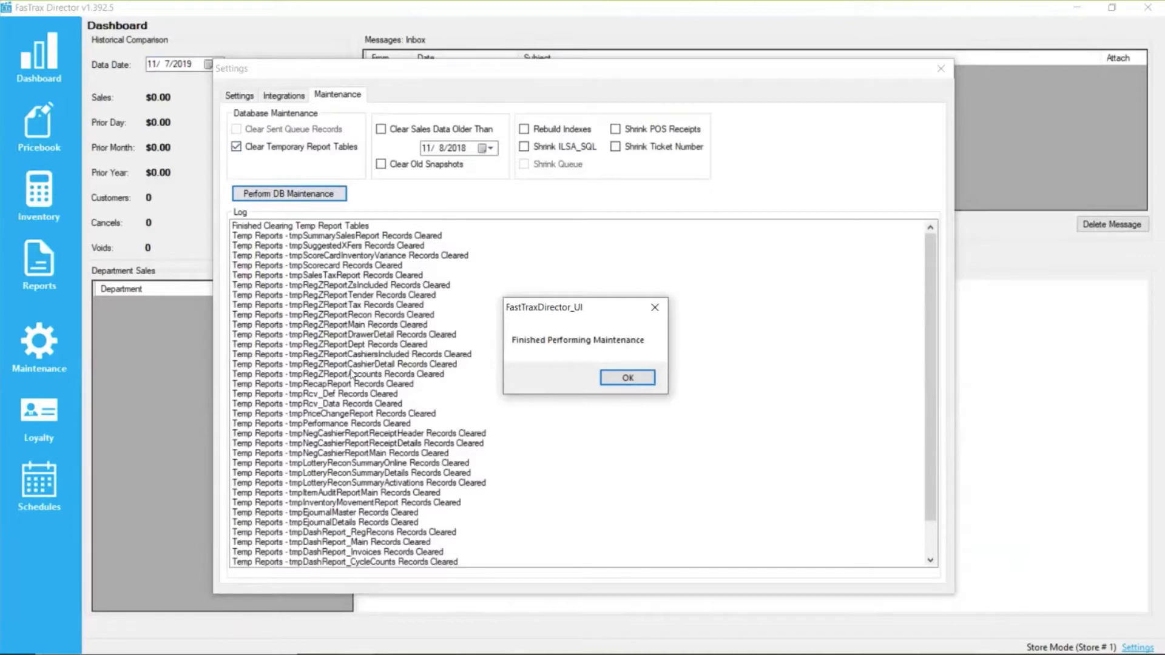
pyautogui.click(616, 380)
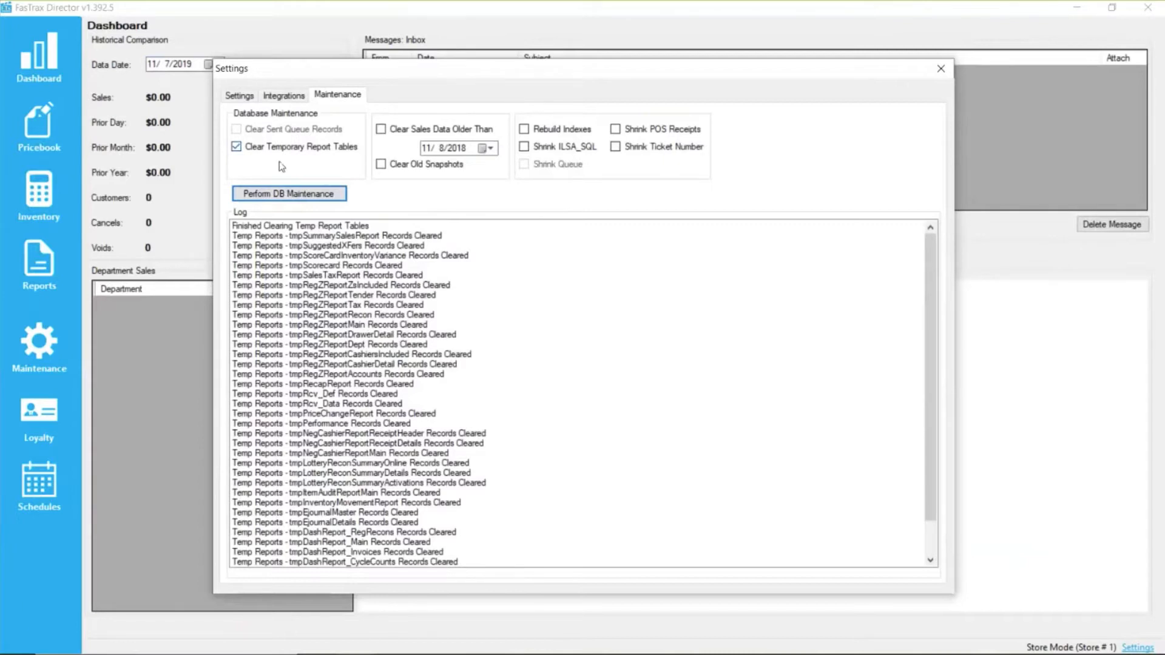
pyautogui.click(333, 150)
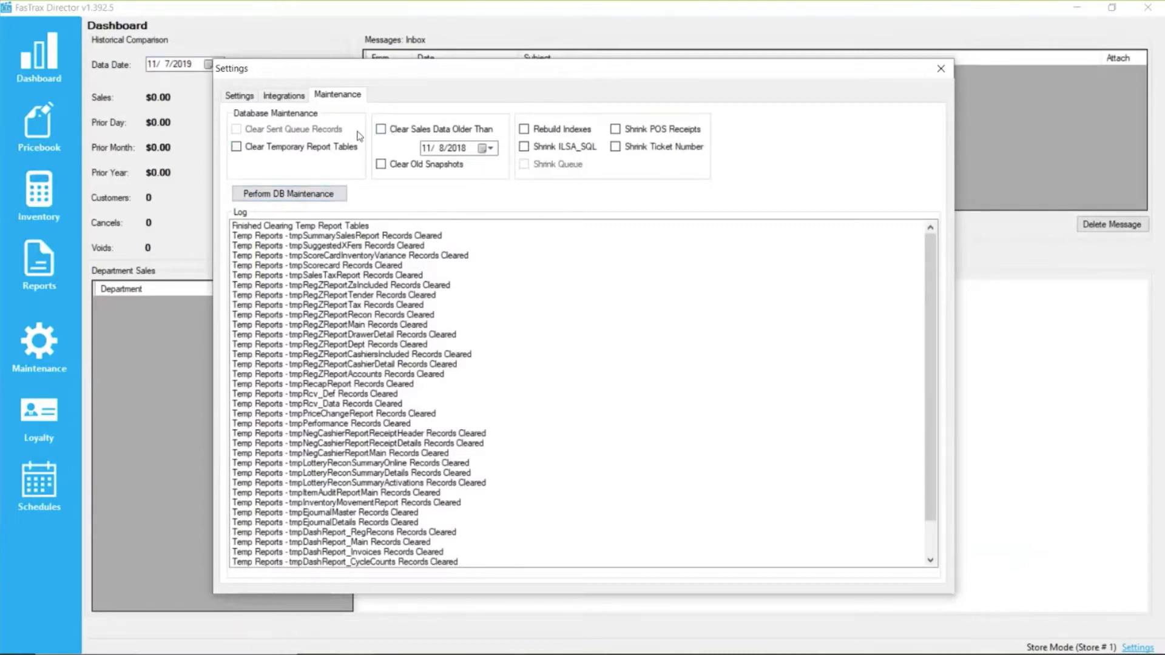
# - Try switching Clear Sales Data Older Than, Clear Old Snapshots, Rebuild Indexes and Shrink ILSA_SQL on and off
pyautogui.click(404, 129)
pyautogui.click(402, 130)
pyautogui.click(387, 167)
pyautogui.click(382, 165)
pyautogui.click(548, 134)
pyautogui.click(523, 129)
pyautogui.click(523, 146)
pyautogui.click(535, 146)
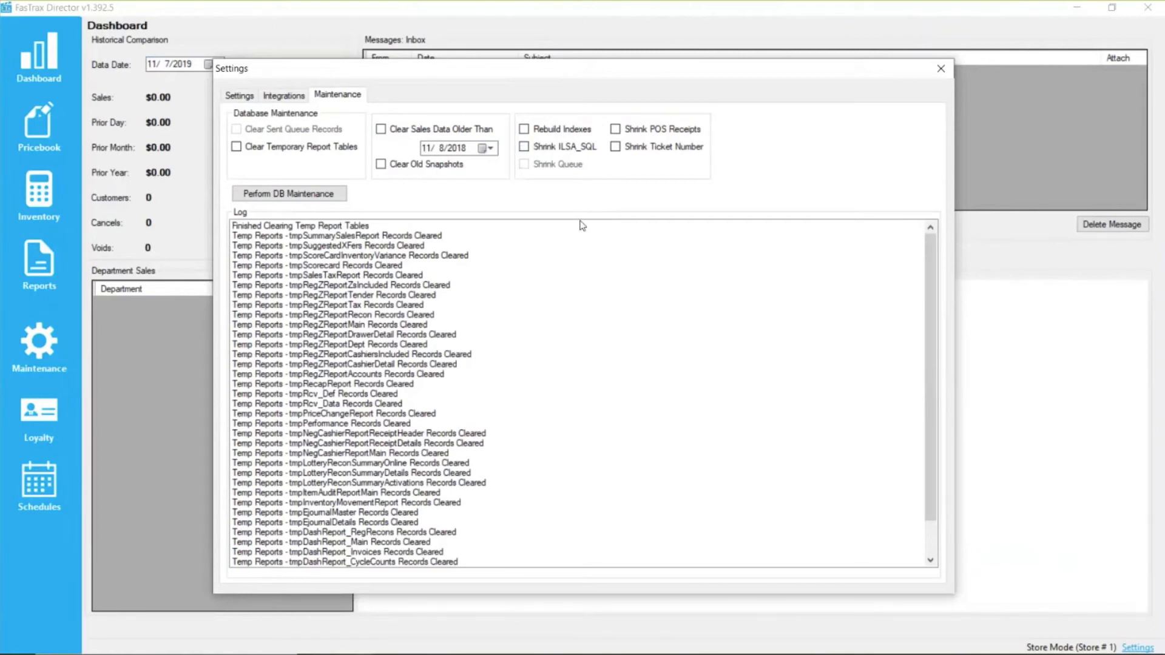